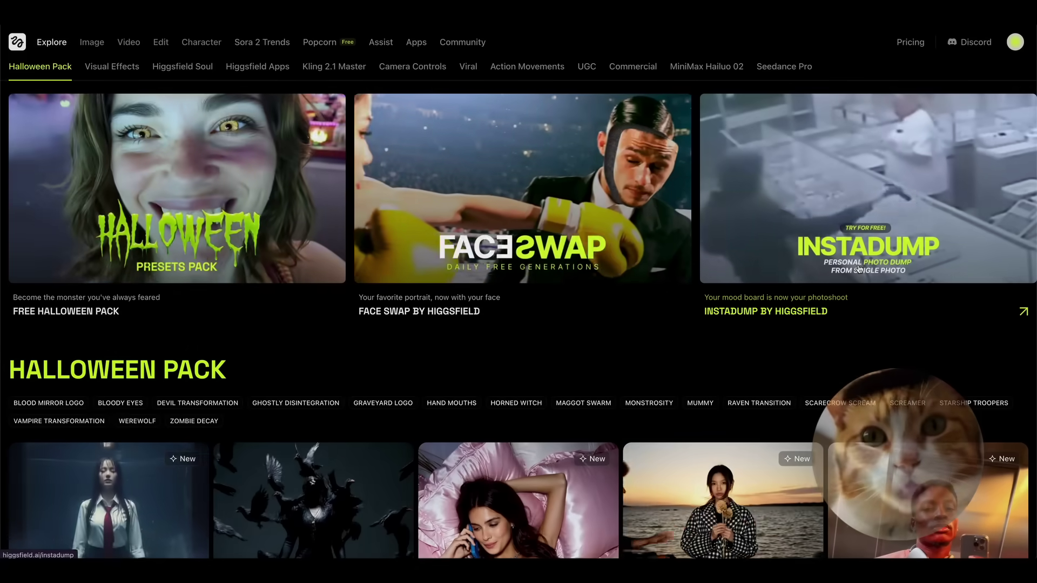
# Open Face Swap, load the actor's headshot and the star-sunglasses movie still, and run the swap.
pyautogui.scroll(-6, 859, 268)
pyautogui.scroll(-6, 859, 268)
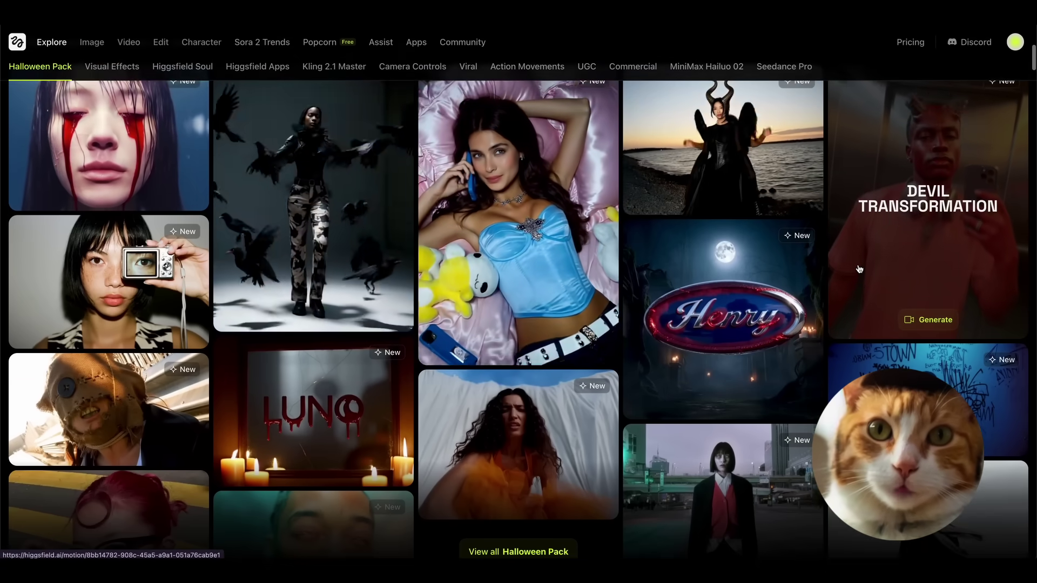
pyautogui.scroll(-5, 859, 269)
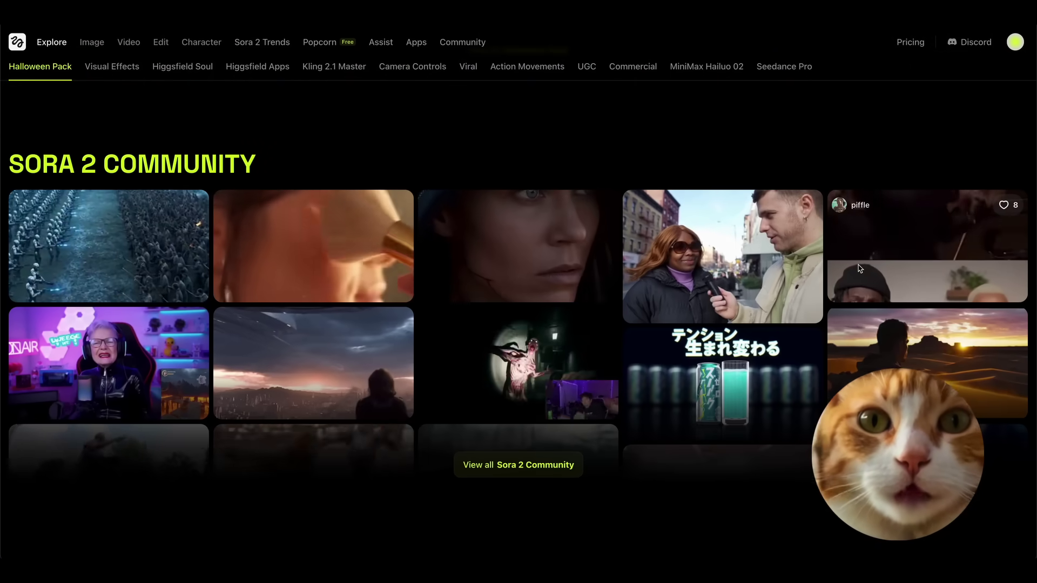
pyautogui.scroll(6, 860, 269)
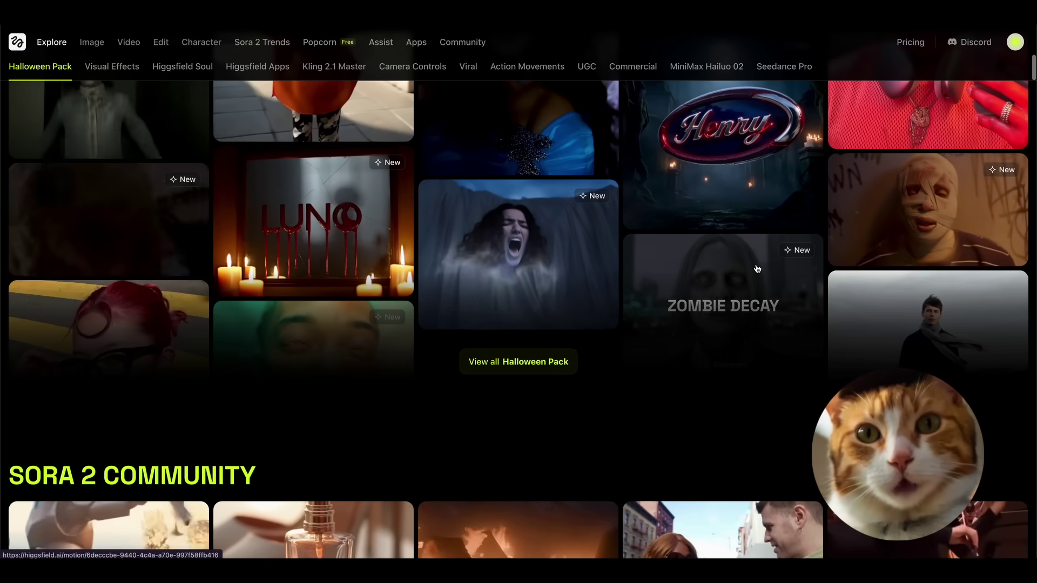
pyautogui.scroll(8, 757, 269)
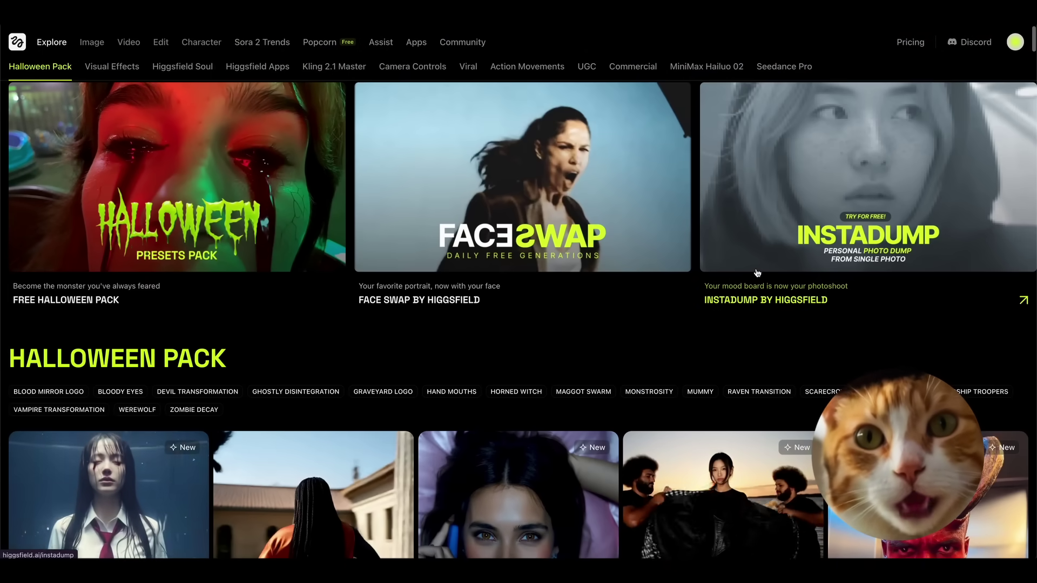
pyautogui.scroll(1, 760, 286)
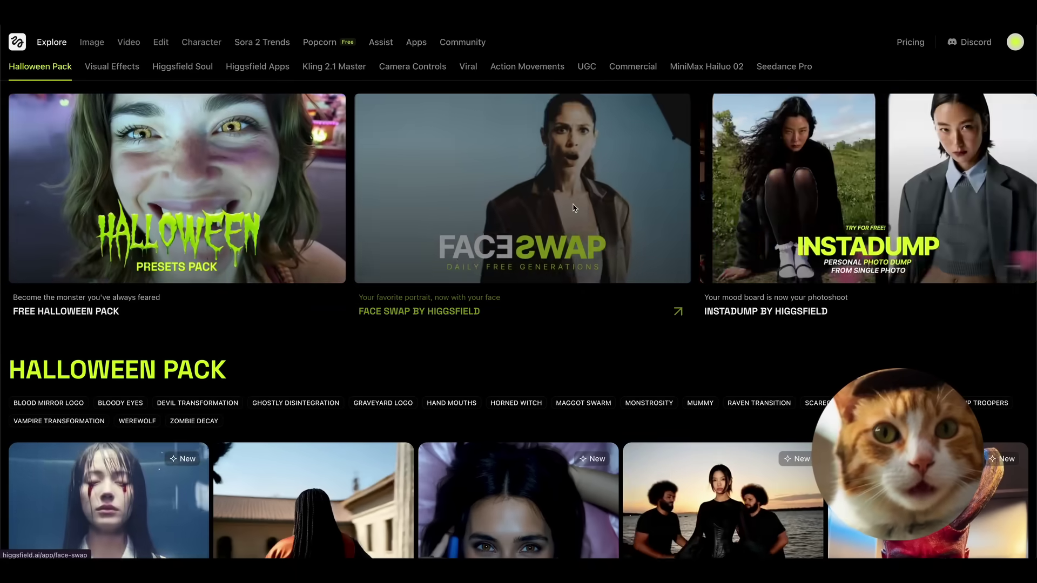
pyautogui.click(574, 209)
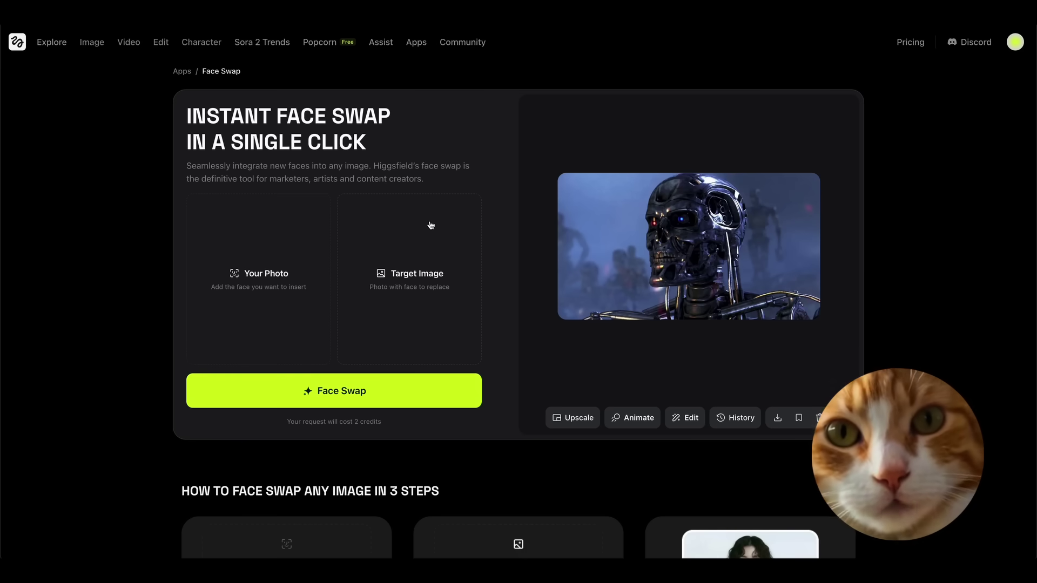
pyautogui.click(293, 301)
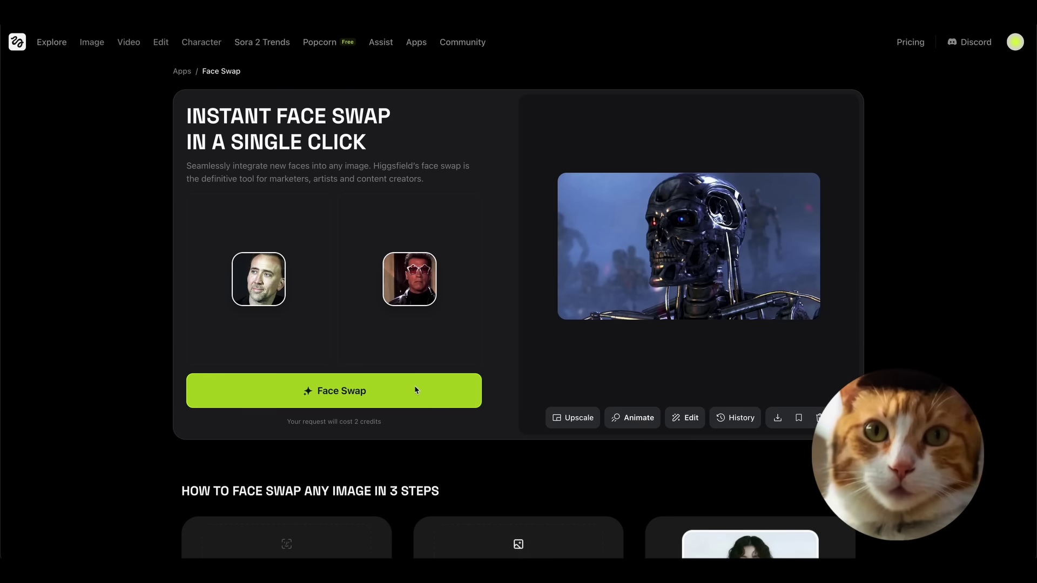
pyautogui.click(420, 385)
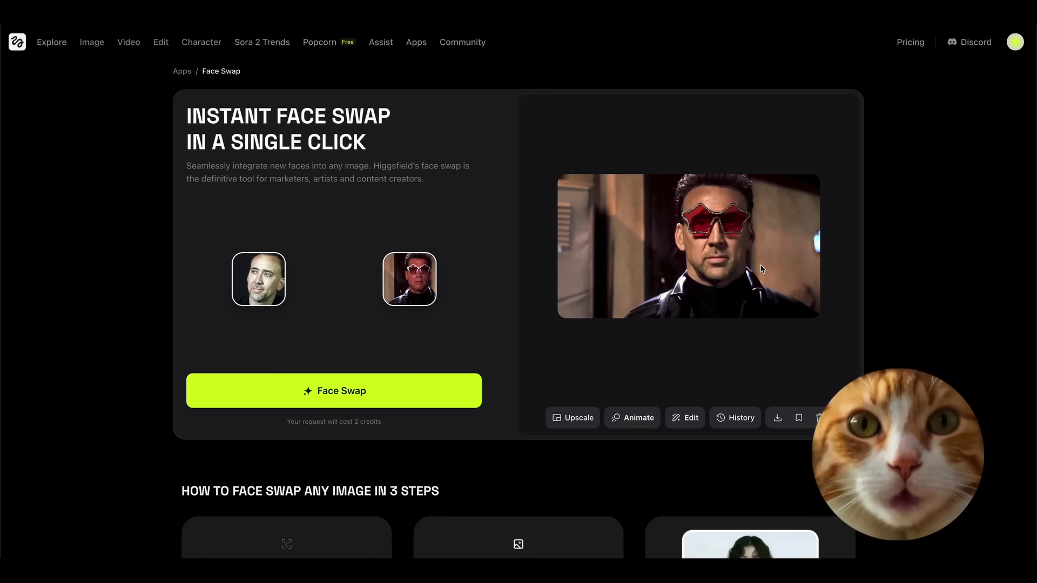
# Preview the headshot and the star-sunglasses target full screen, closing each preview afterwards.
pyautogui.click(254, 293)
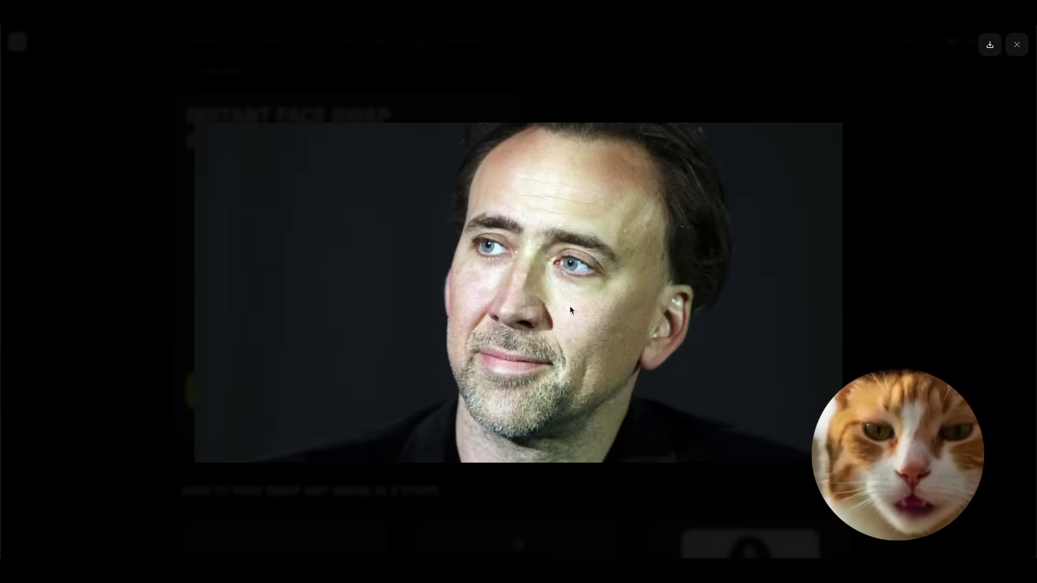
pyautogui.click(696, 320)
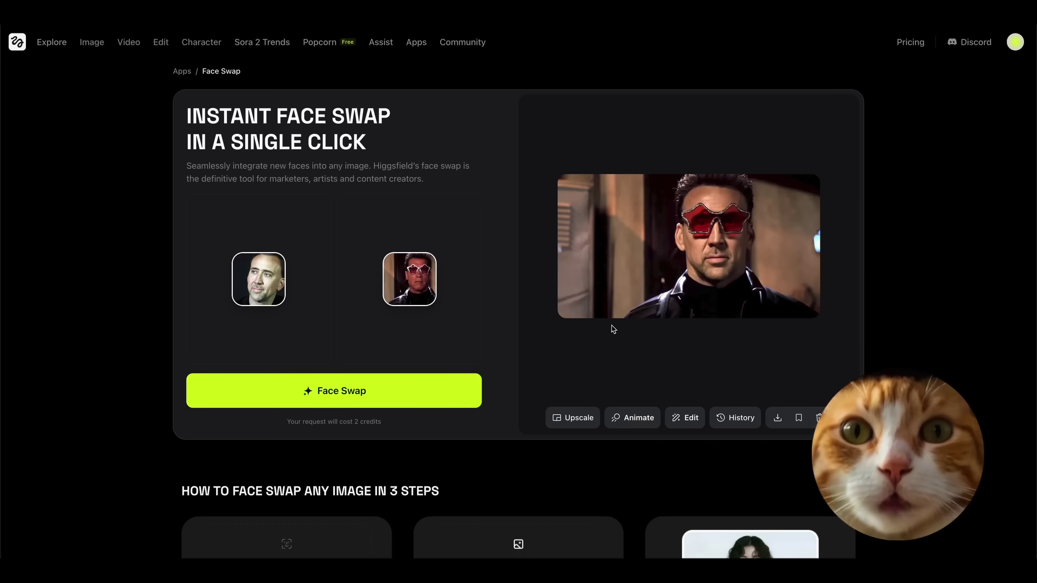
pyautogui.moveTo(416, 293)
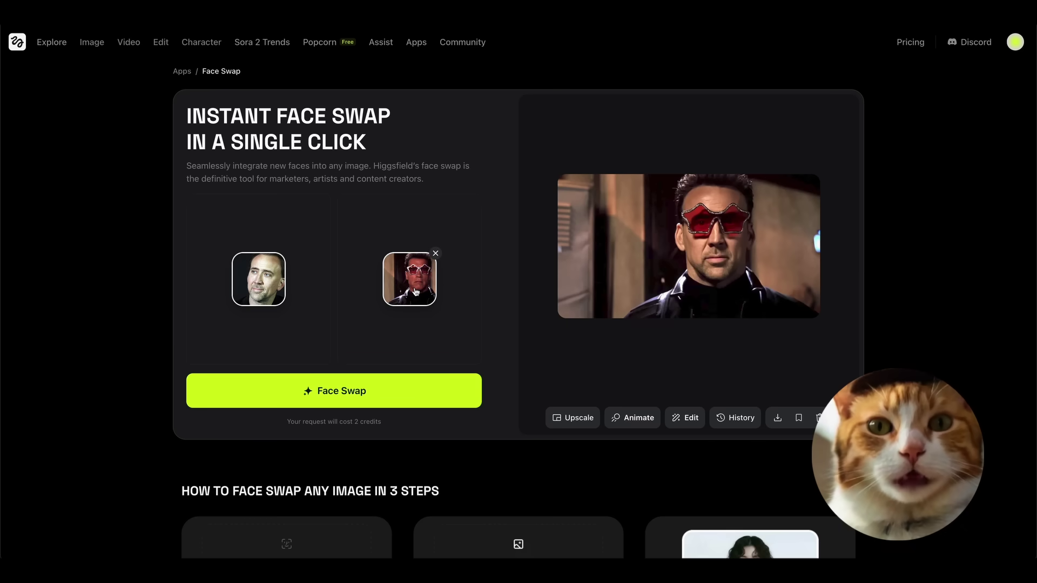
pyautogui.click(416, 292)
pyautogui.click(932, 203)
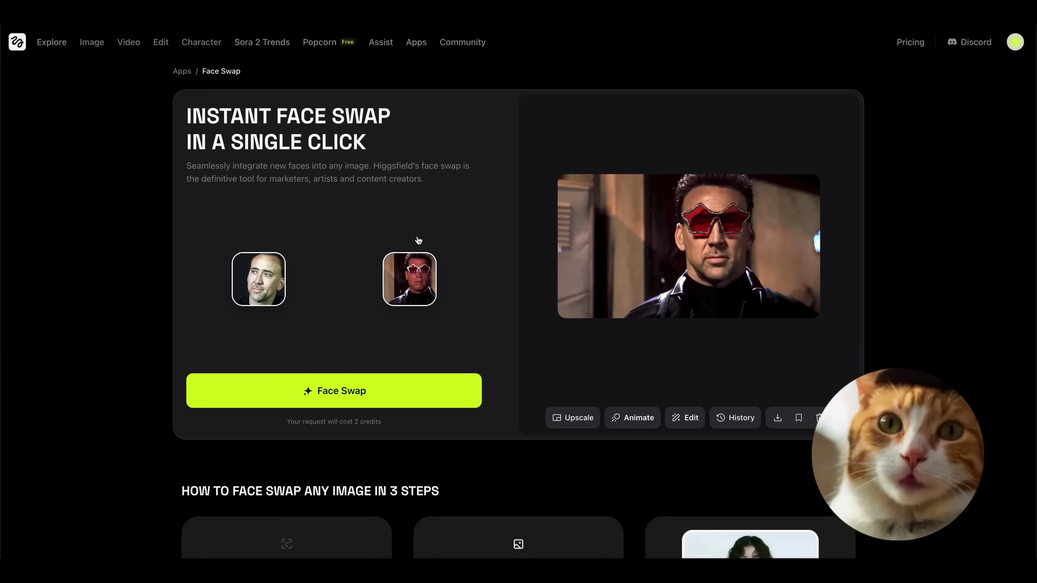
pyautogui.moveTo(422, 298)
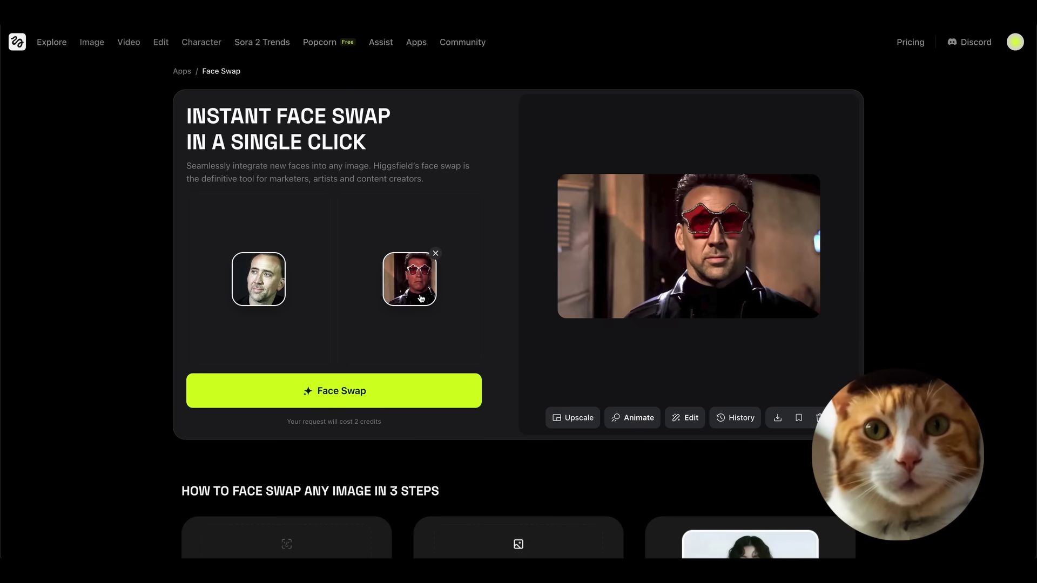
# Remove the star-sunglasses target image so the raincoat scene can replace it.
pyautogui.click(435, 254)
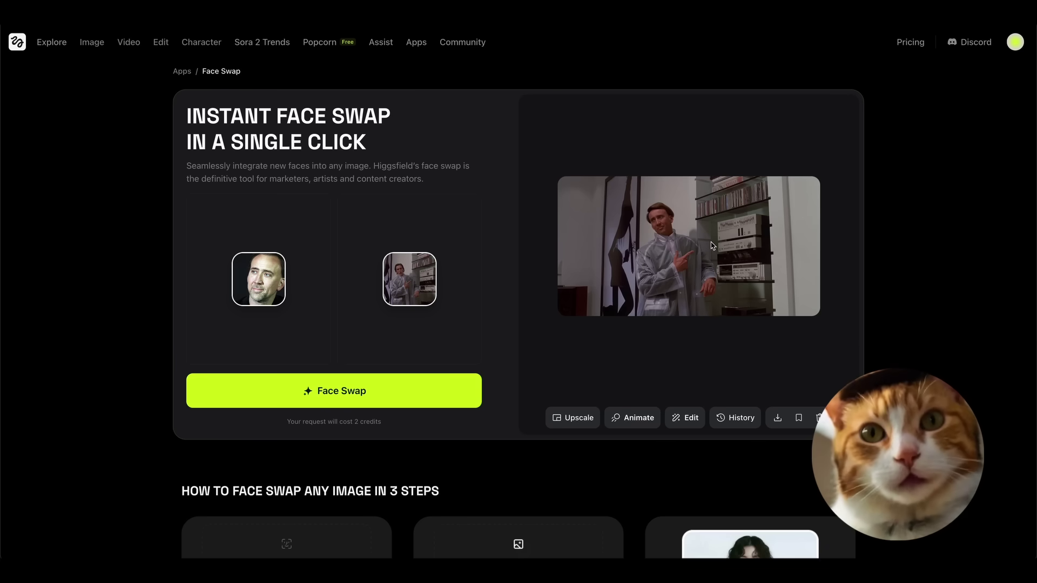
pyautogui.moveTo(260, 275)
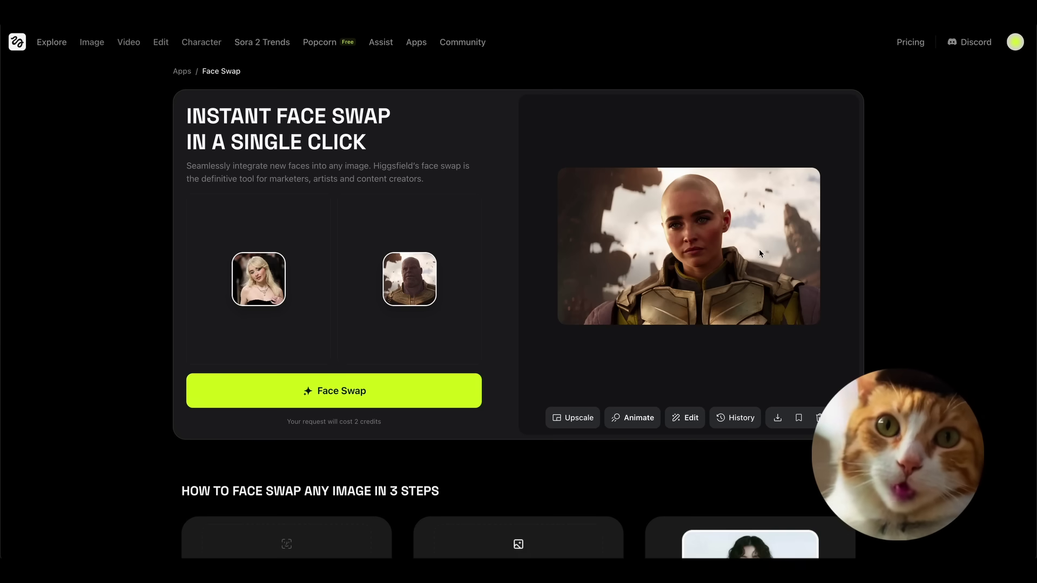
# Swap the blonde woman's face onto the armoured villain still for a bald woman in gold armour.
pyautogui.moveTo(433, 270)
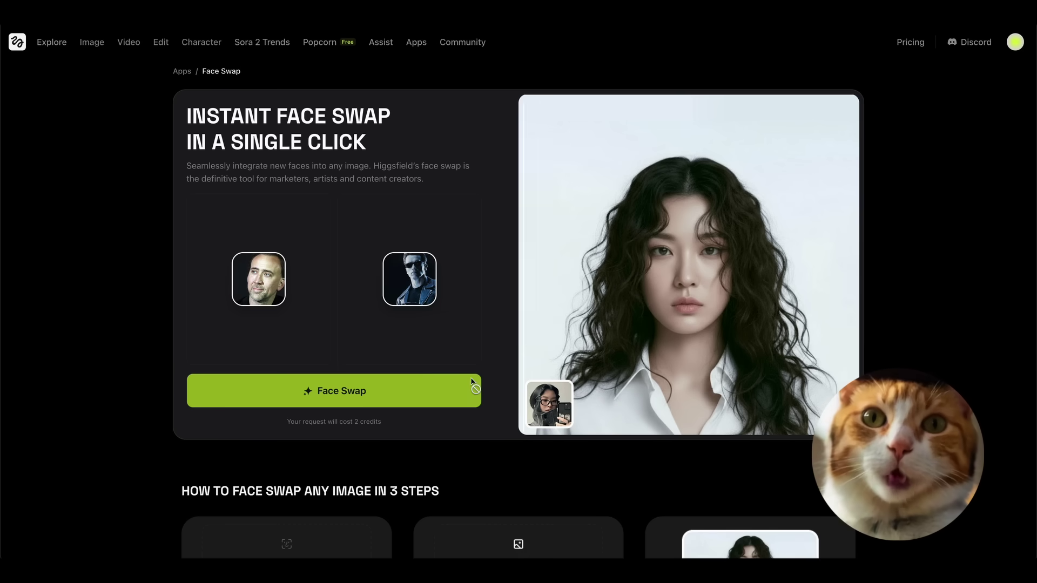
# Run the face swap of the actor onto the leather-jacket, sunglasses still.
pyautogui.click(474, 382)
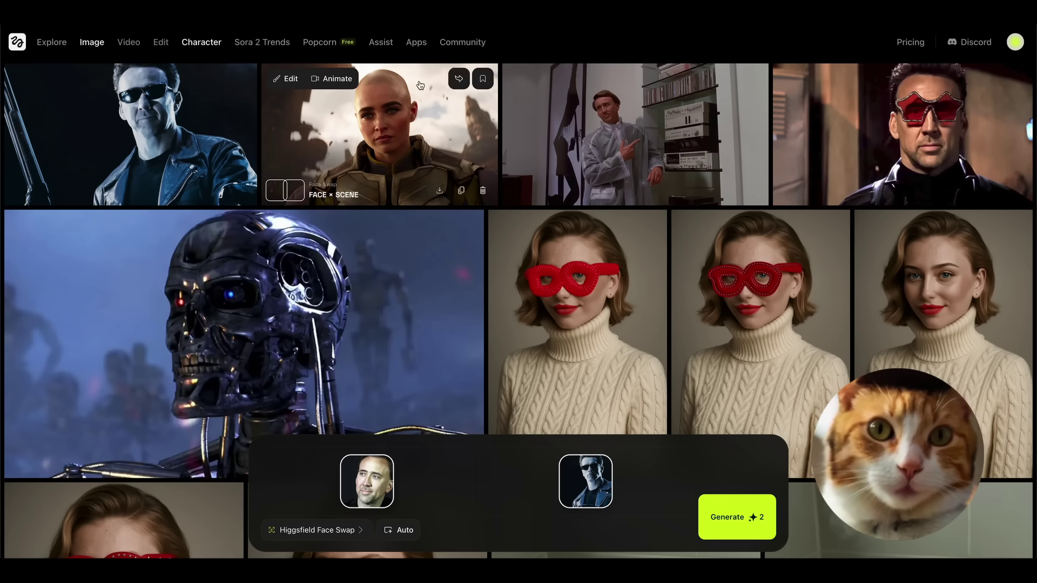
# Open the raincoat face-swap result full size and send it to Video as the starting frame.
pyautogui.moveTo(901, 167)
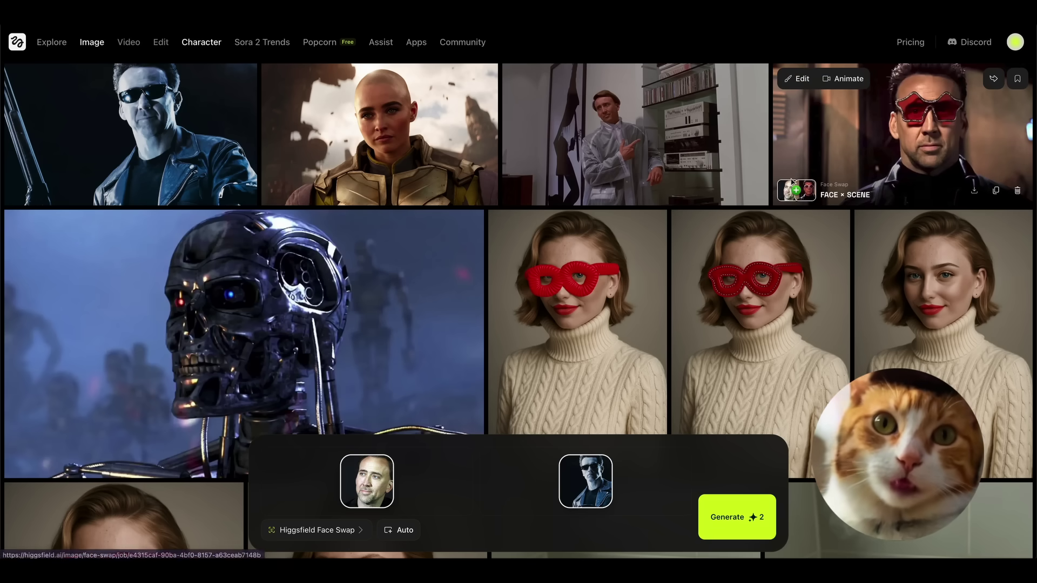
pyautogui.moveTo(662, 126)
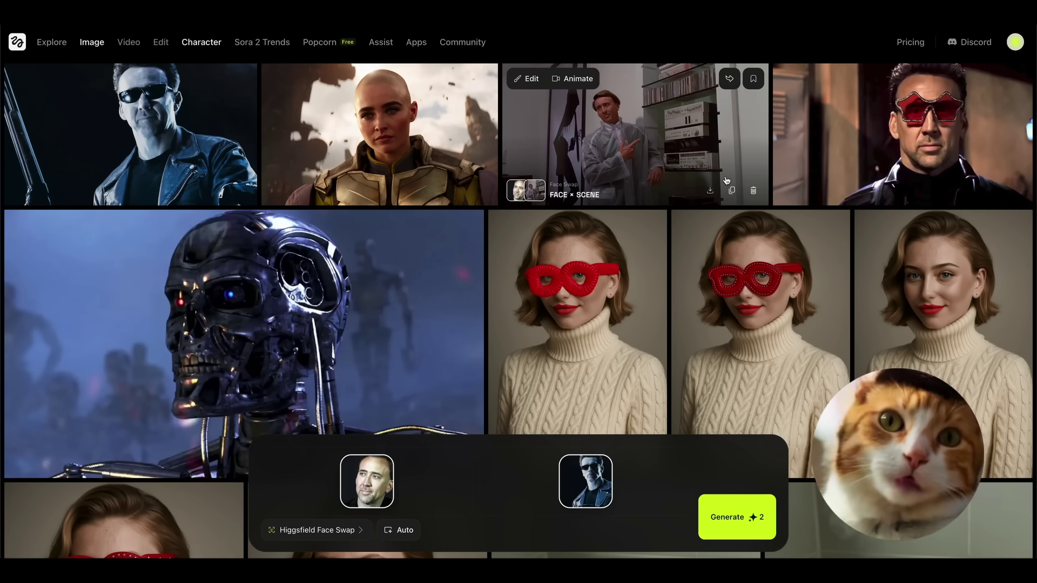
pyautogui.click(661, 127)
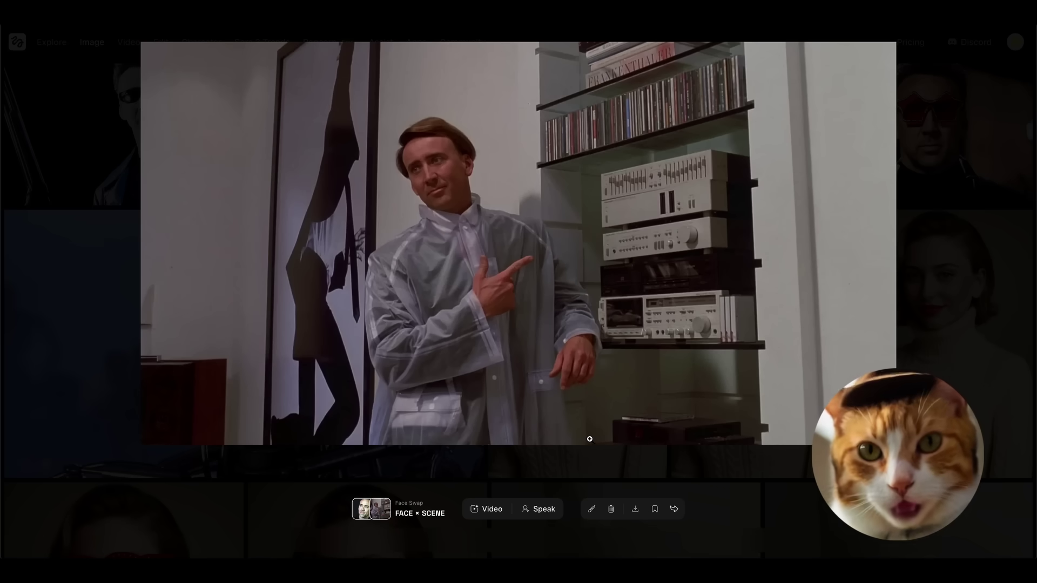
pyautogui.click(487, 509)
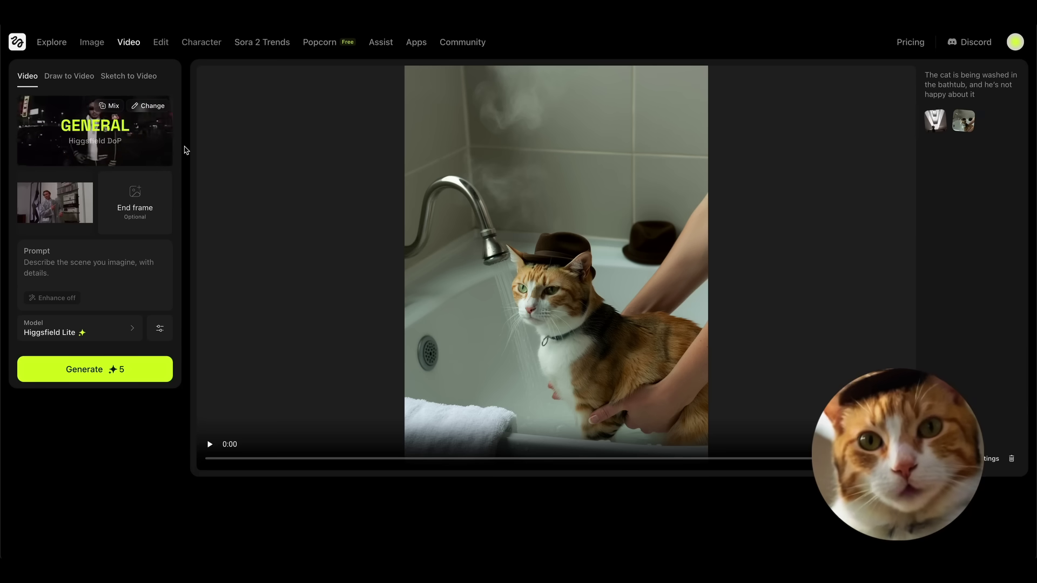
# Pick the Wan 2.5 Eyes In preset, paste 'the camera moves very close to the man', and generate.
pyautogui.click(170, 122)
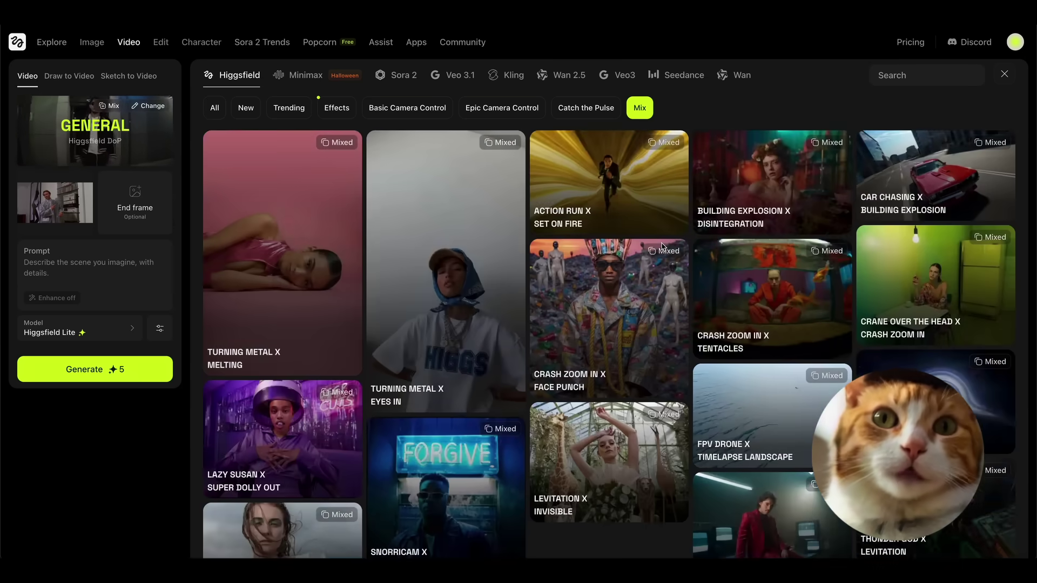
pyautogui.scroll(-3, 546, 216)
pyautogui.scroll(3, 556, 243)
pyautogui.scroll(-3, 584, 216)
pyautogui.scroll(3, 609, 187)
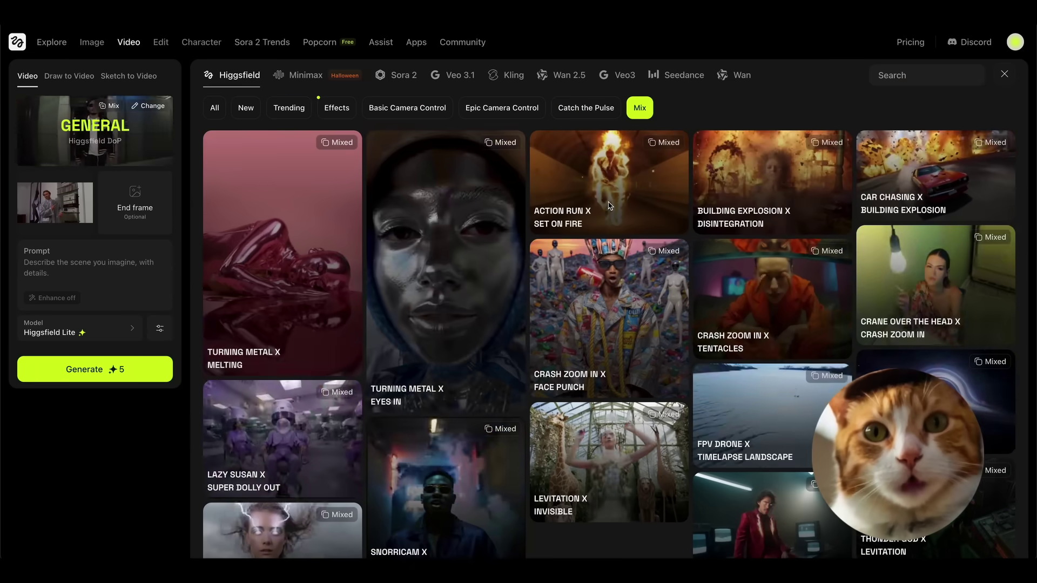
pyautogui.click(561, 75)
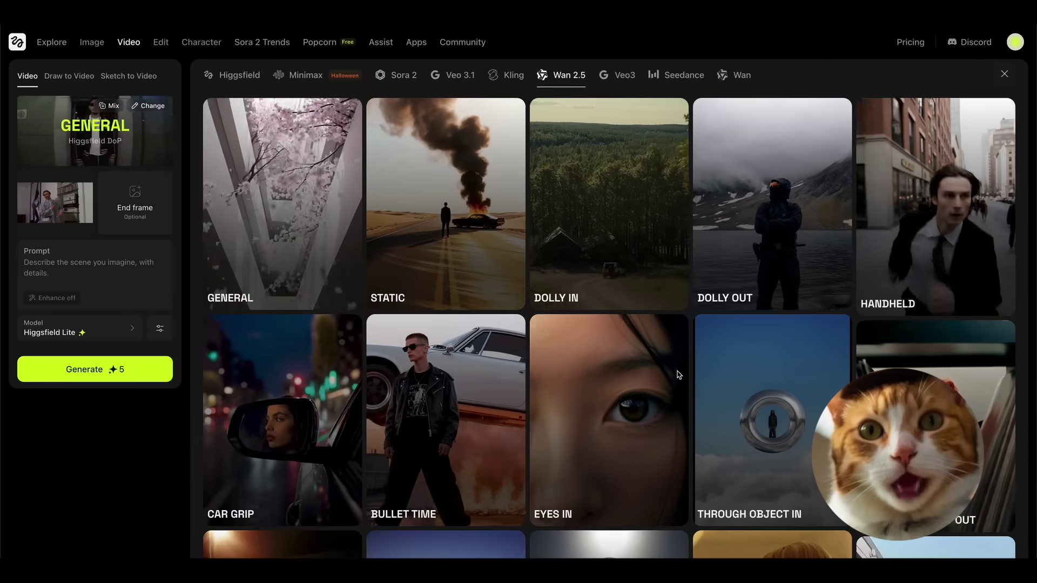
pyautogui.click(620, 411)
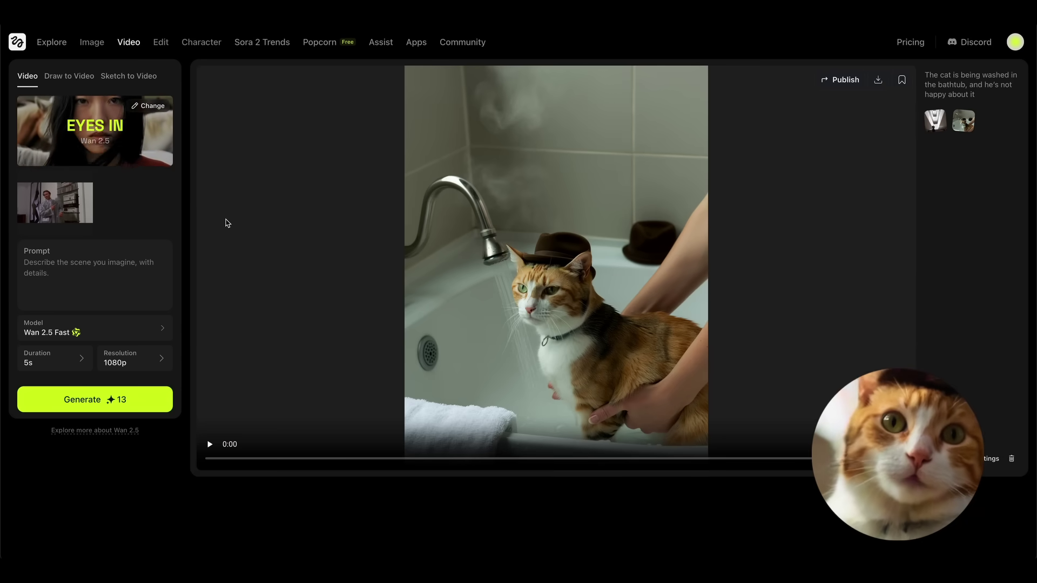
pyautogui.write('the camera moves very close to the man')
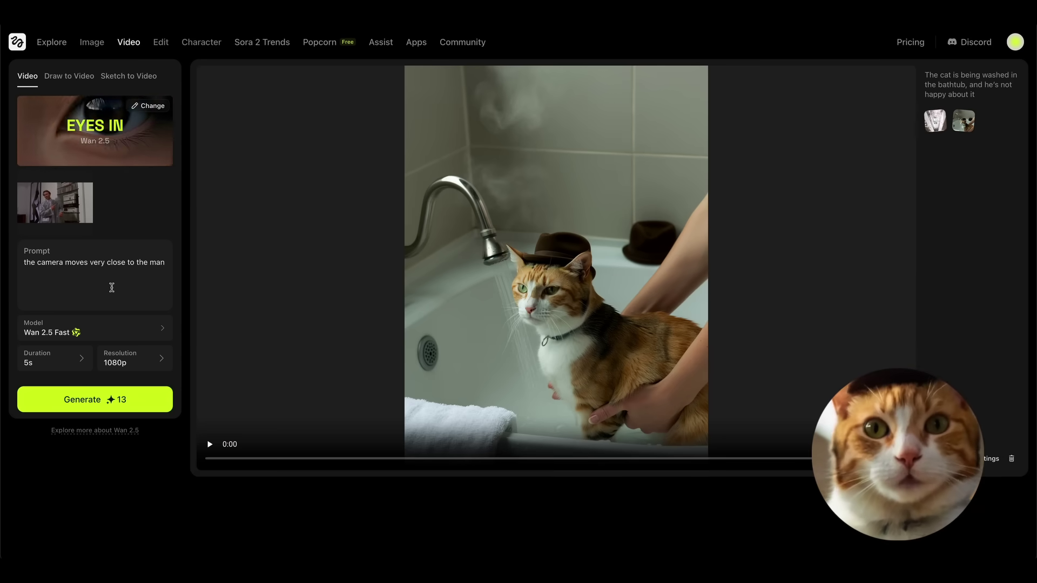
pyautogui.click(99, 404)
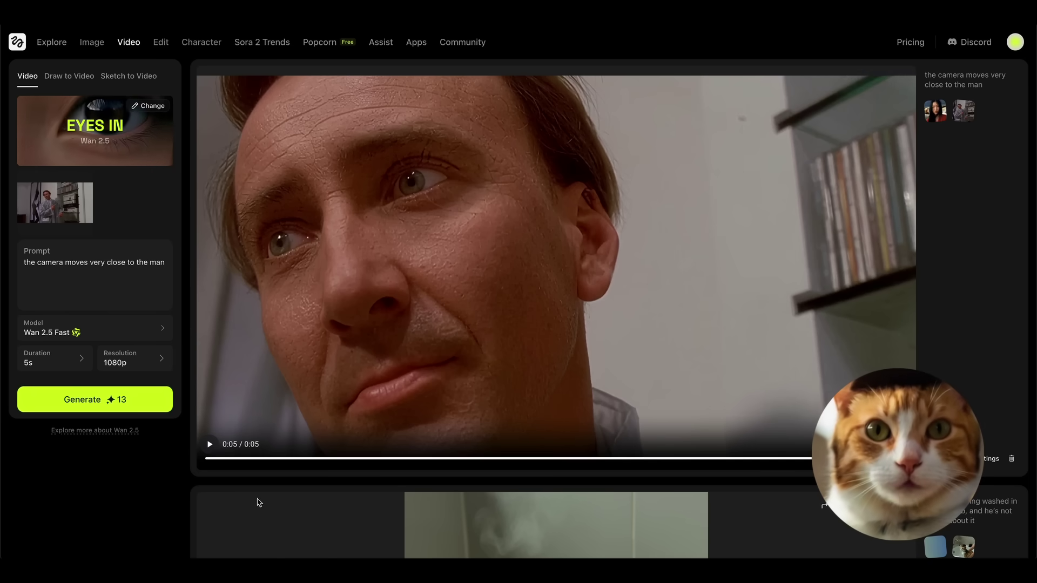
# Rewind and scrub the Eyes In close-up video, then play it from the start.
pyautogui.click(207, 459)
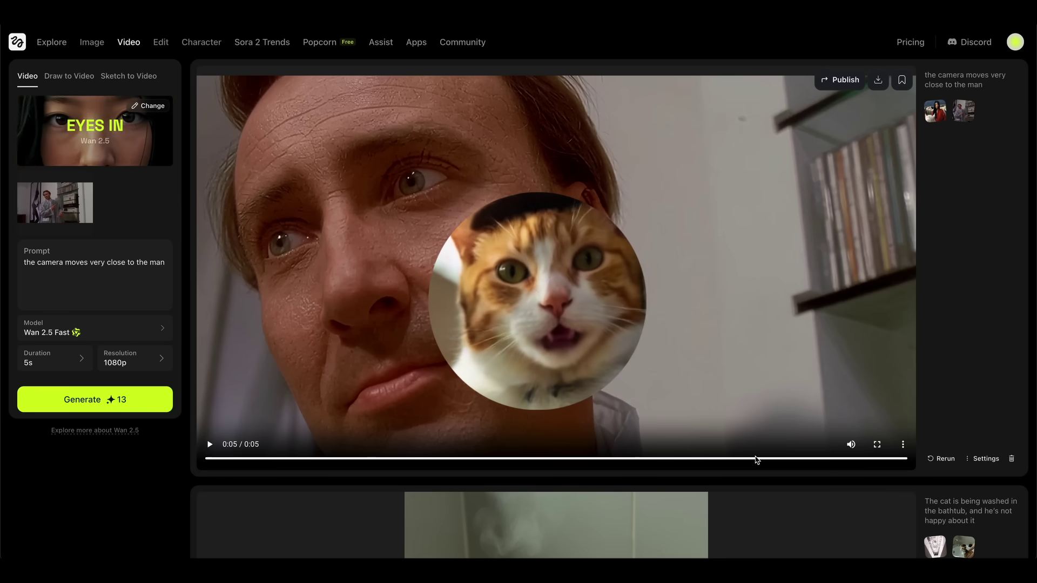
pyautogui.moveTo(753, 459); pyautogui.dragTo(461, 445)
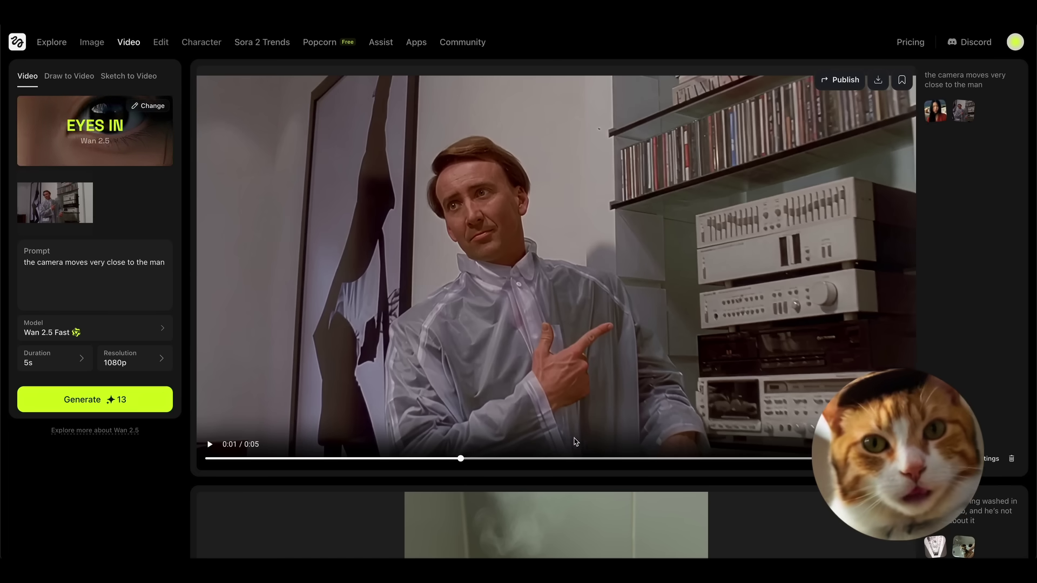
pyautogui.moveTo(588, 458); pyautogui.dragTo(208, 448)
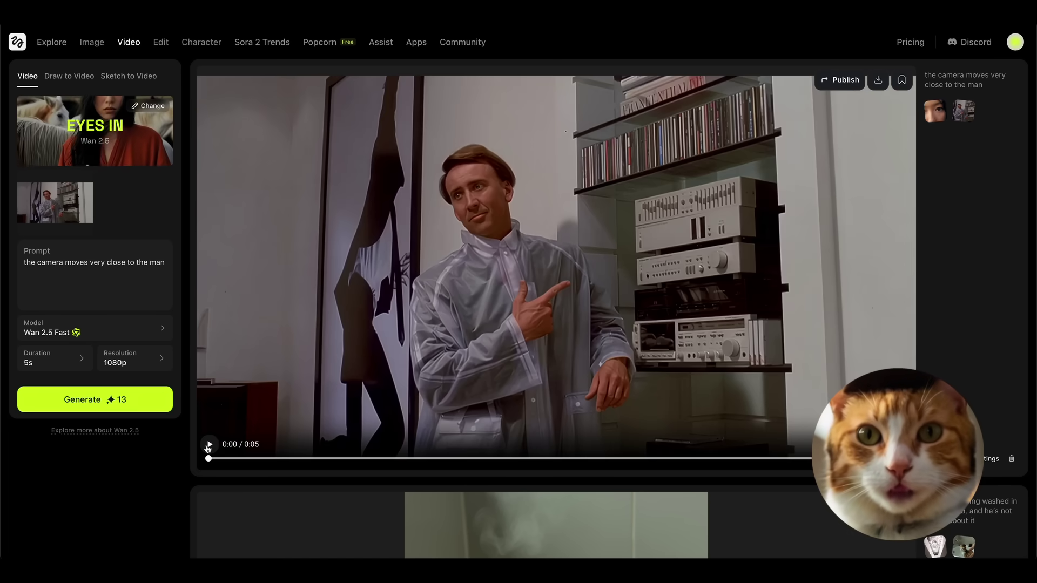
pyautogui.click(208, 446)
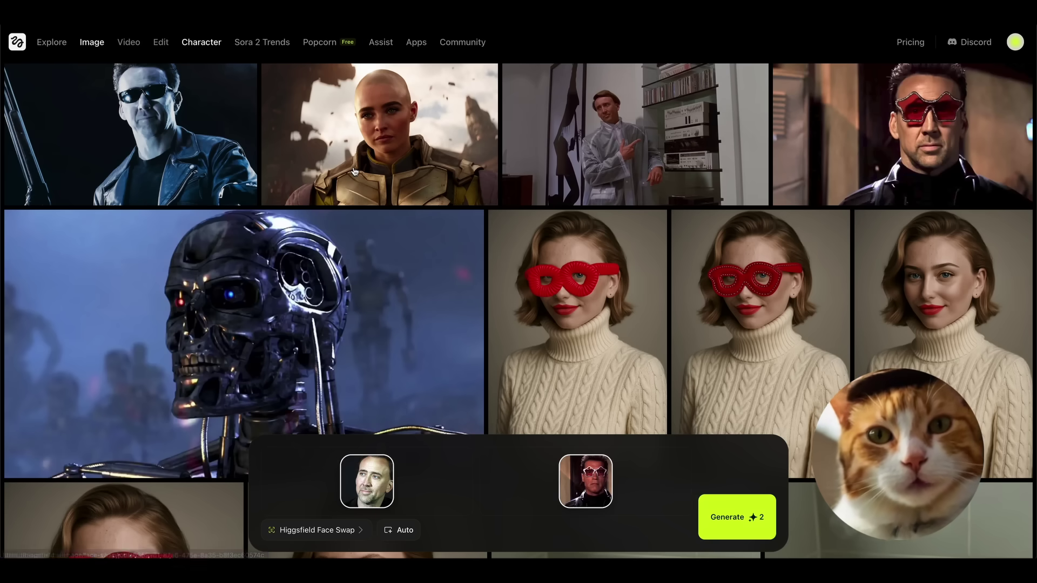
# Send the face-swap image to Lipsync Studio via Animate > Speak and open the audio generator.
pyautogui.click(74, 79)
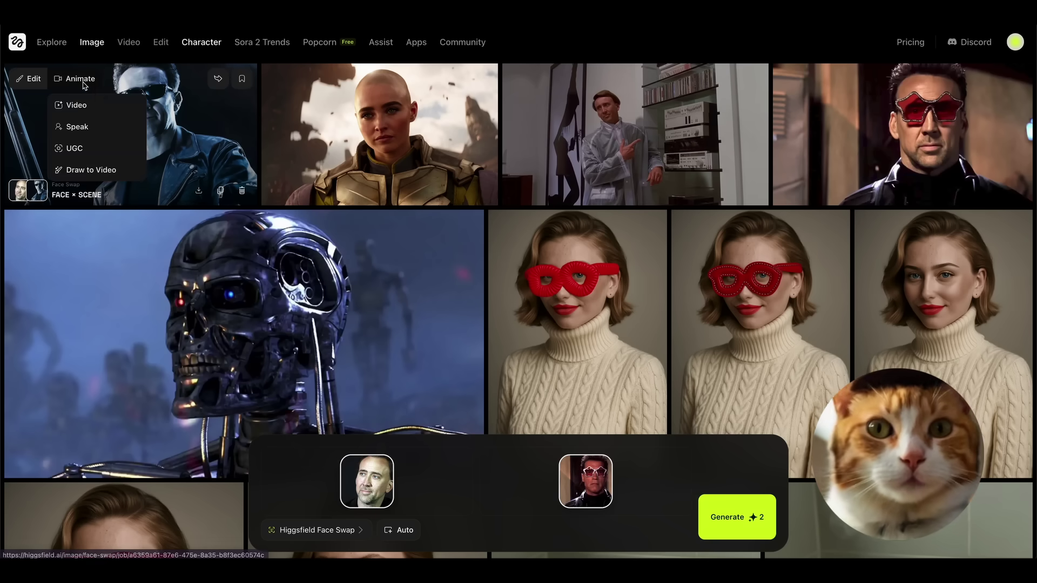
pyautogui.click(74, 122)
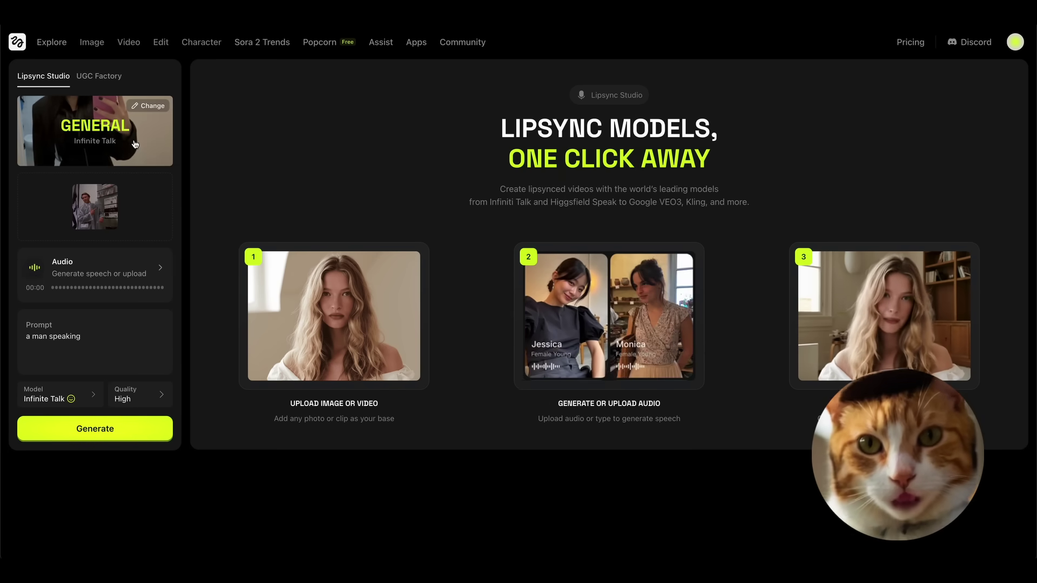
pyautogui.click(94, 118)
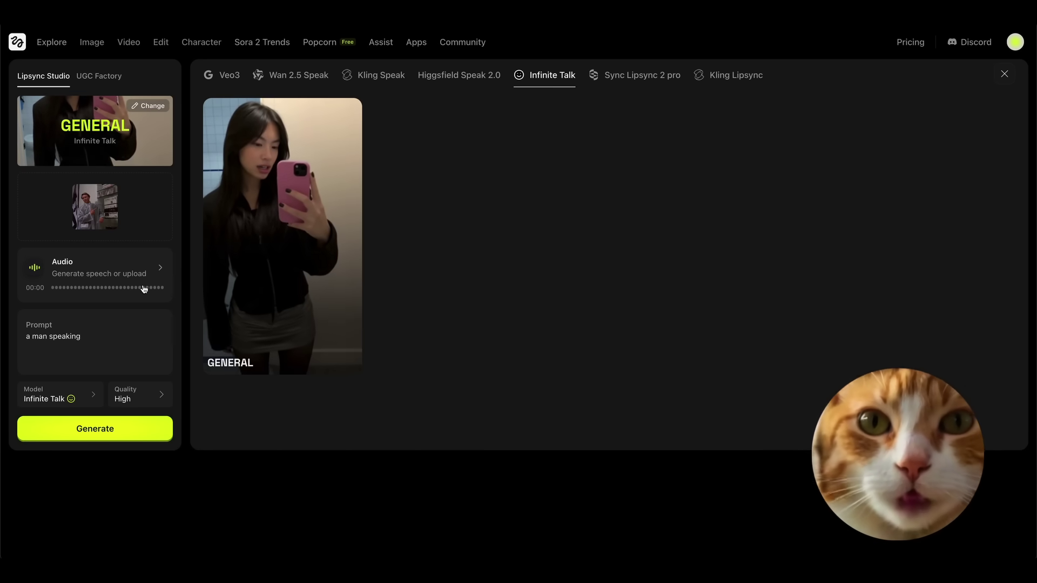
pyautogui.click(121, 273)
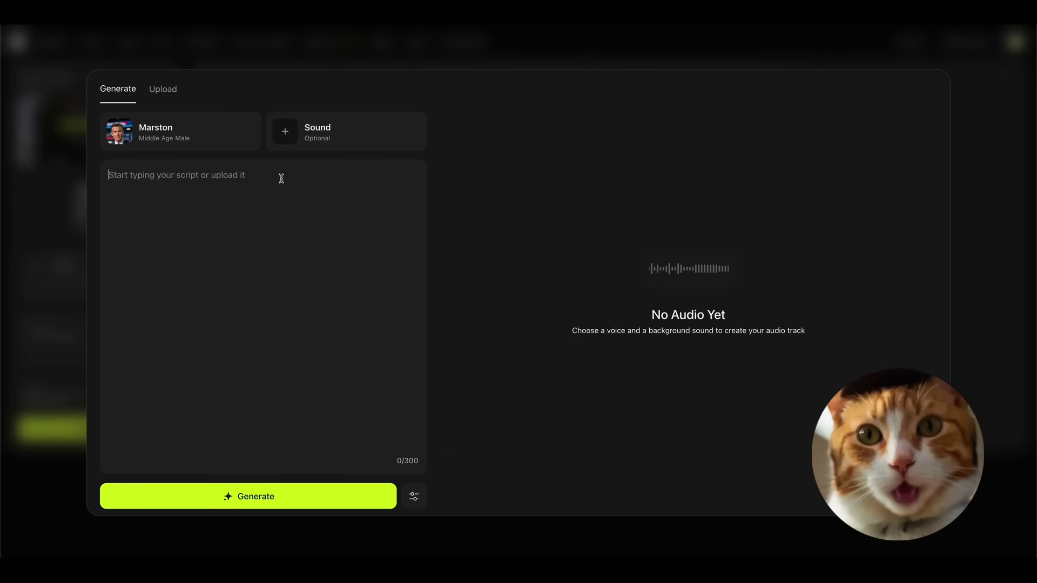
# Generate a Marston voice clip saying 'Hi! Do you like my audio system?' and attach it.
pyautogui.click(169, 93)
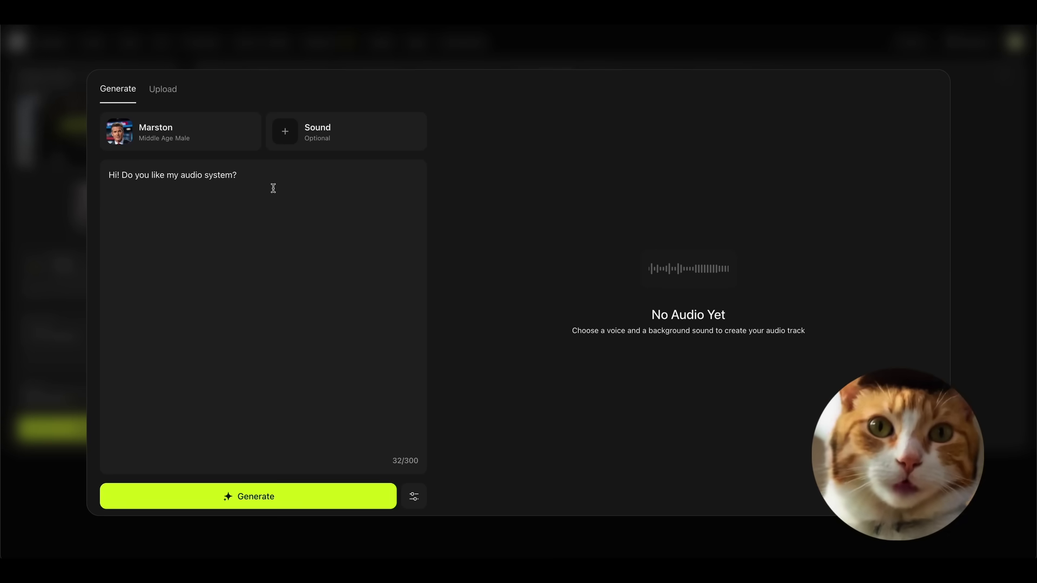
pyautogui.click(284, 503)
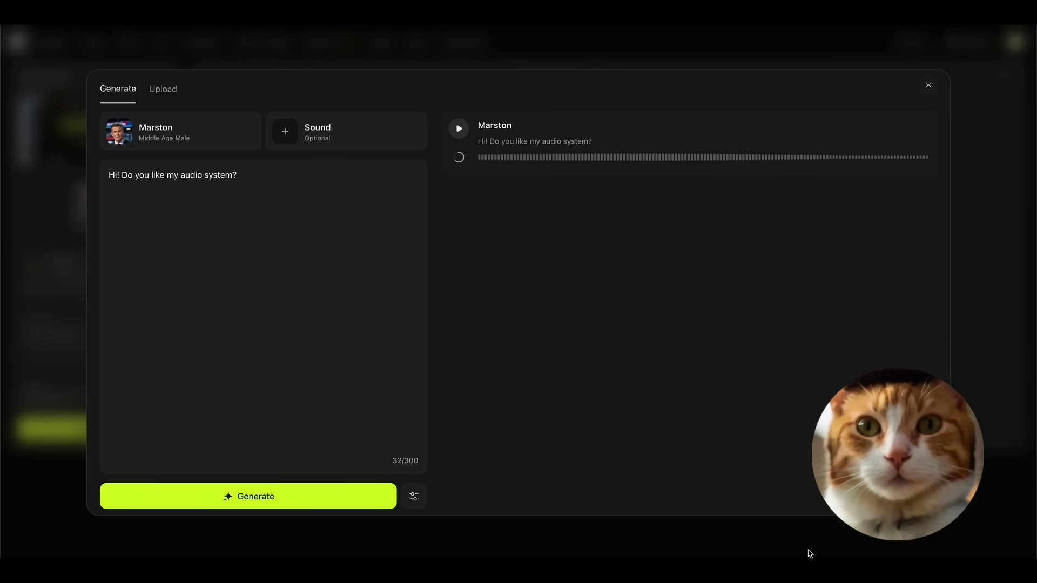
pyautogui.click(449, 162)
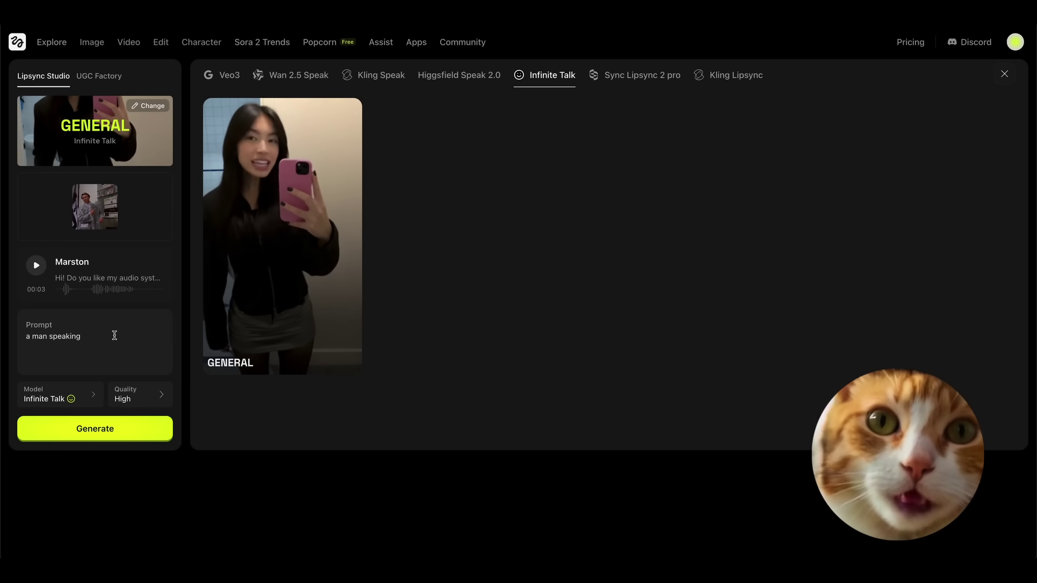
# Keep the prompt 'a man speaking' unchanged and leave Quality at High.
pyautogui.moveTo(114, 336); pyautogui.dragTo(14, 329)
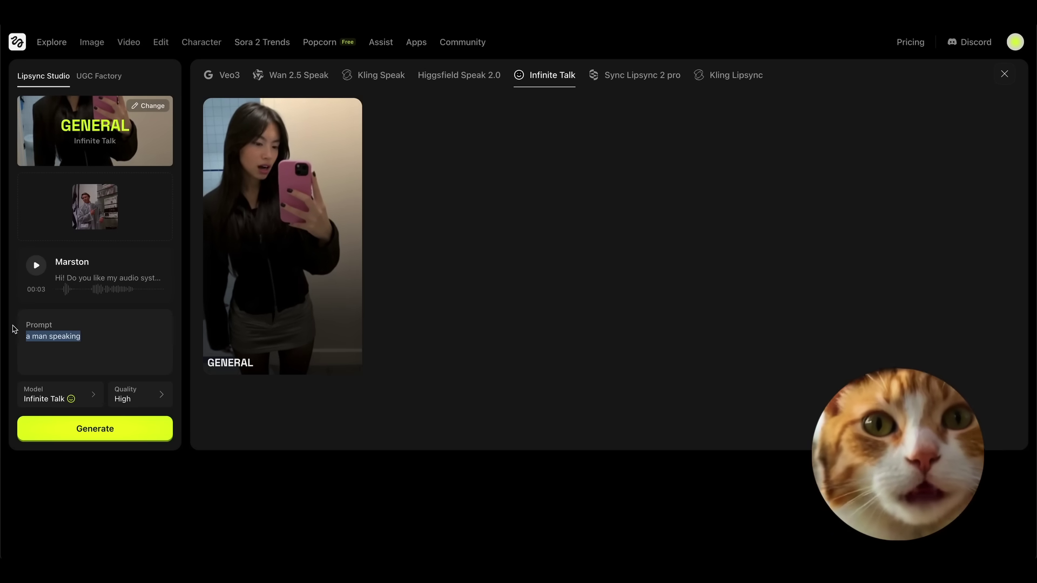
pyautogui.click(116, 345)
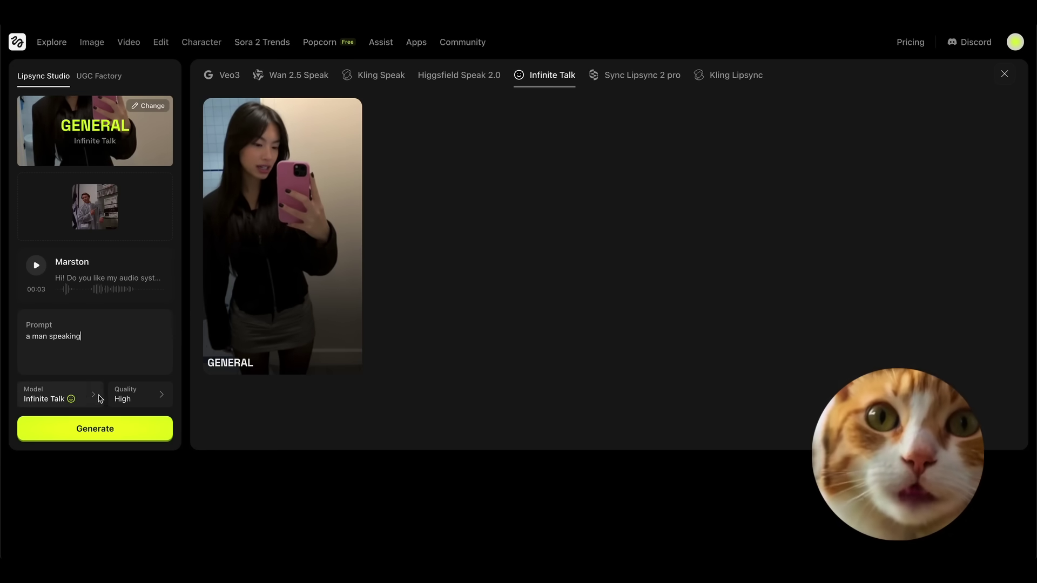
pyautogui.click(129, 398)
pyautogui.click(141, 393)
# Start the lip-sync generation, then open the sunglasses face swap image.
pyautogui.click(113, 432)
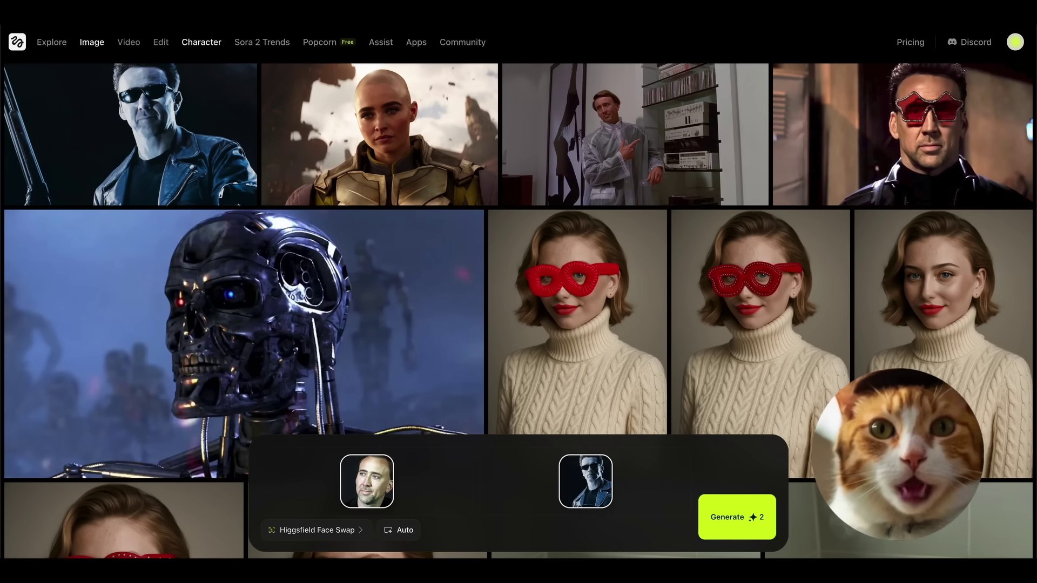
pyautogui.moveTo(174, 139)
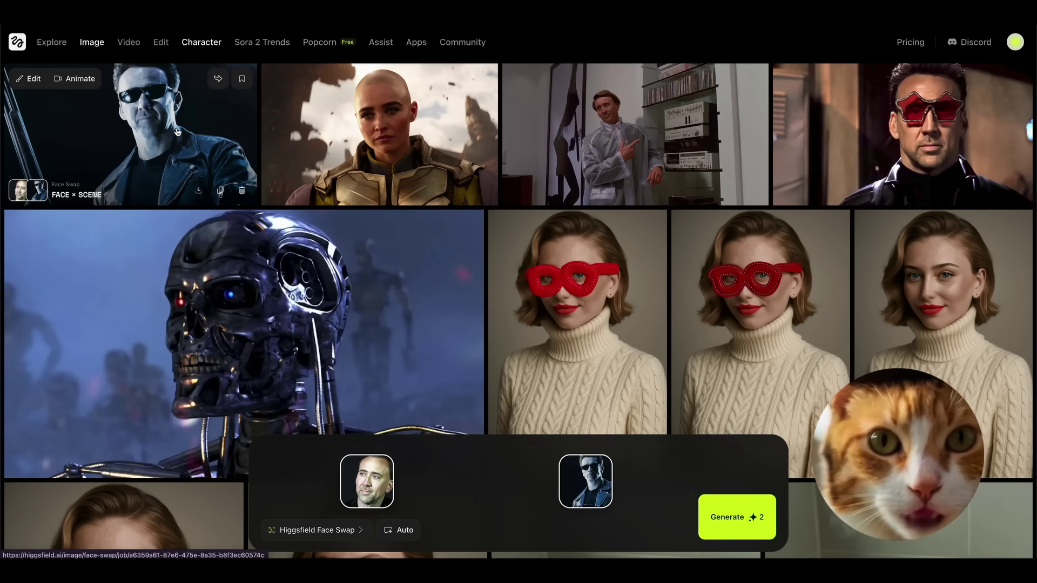
pyautogui.click(177, 131)
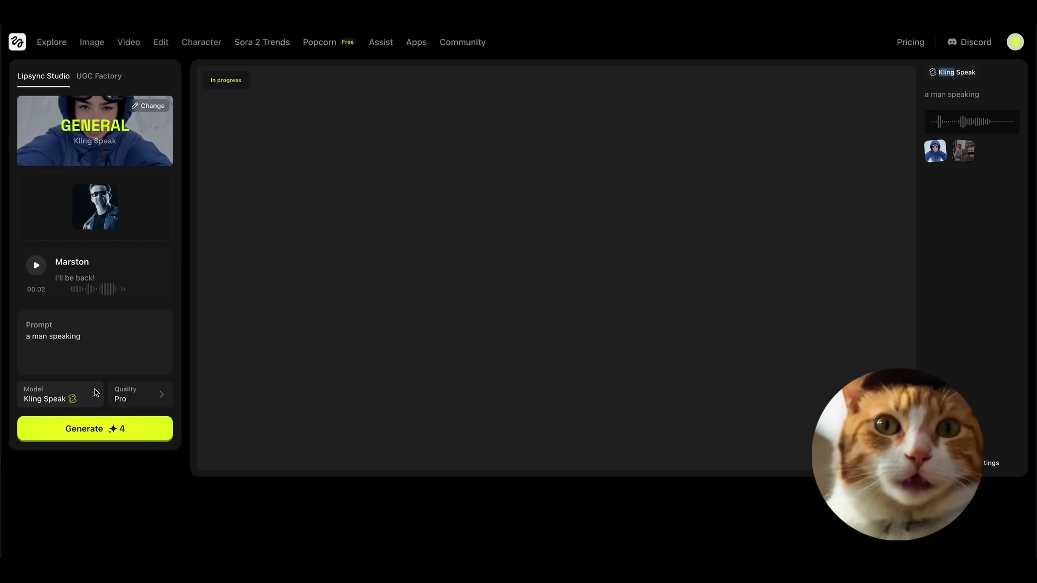
# Switch the lip-sync model to Higgsfield Speak 2.0.
pyautogui.click(94, 401)
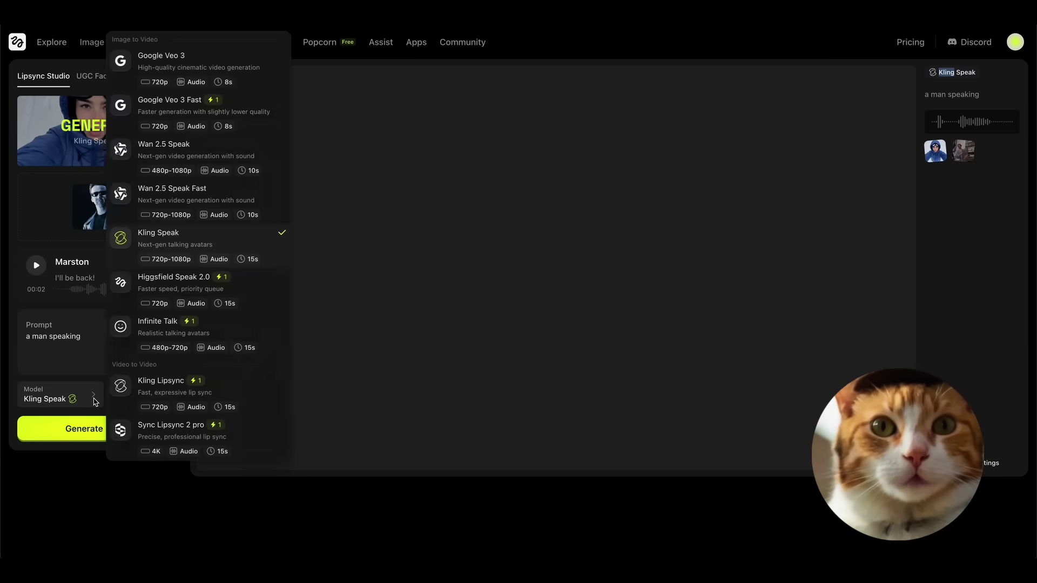
pyautogui.click(272, 282)
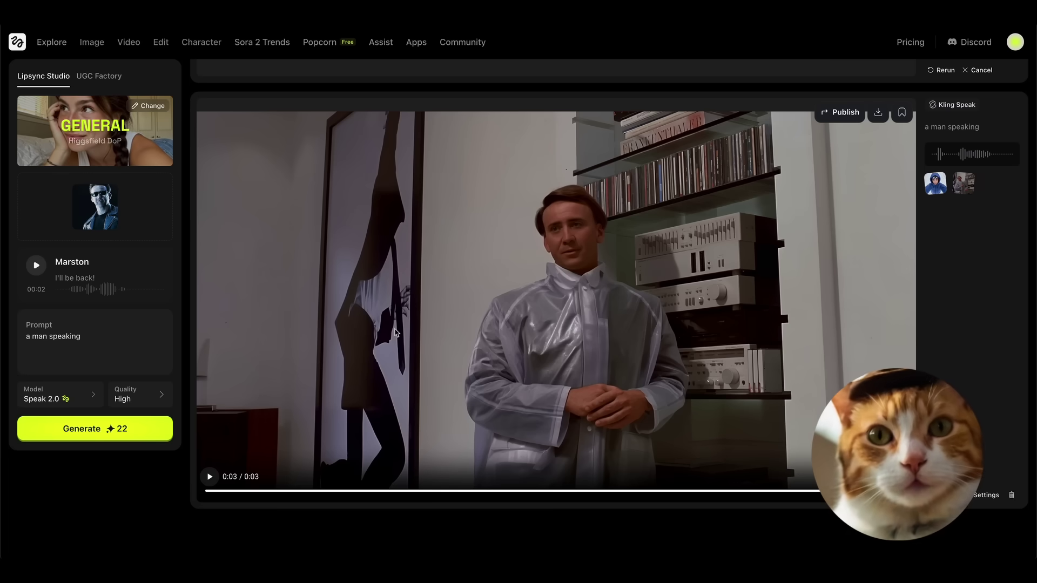
# Rewind the raincoat lip-sync video to 0:00 and play it.
pyautogui.moveTo(277, 491); pyautogui.dragTo(207, 488)
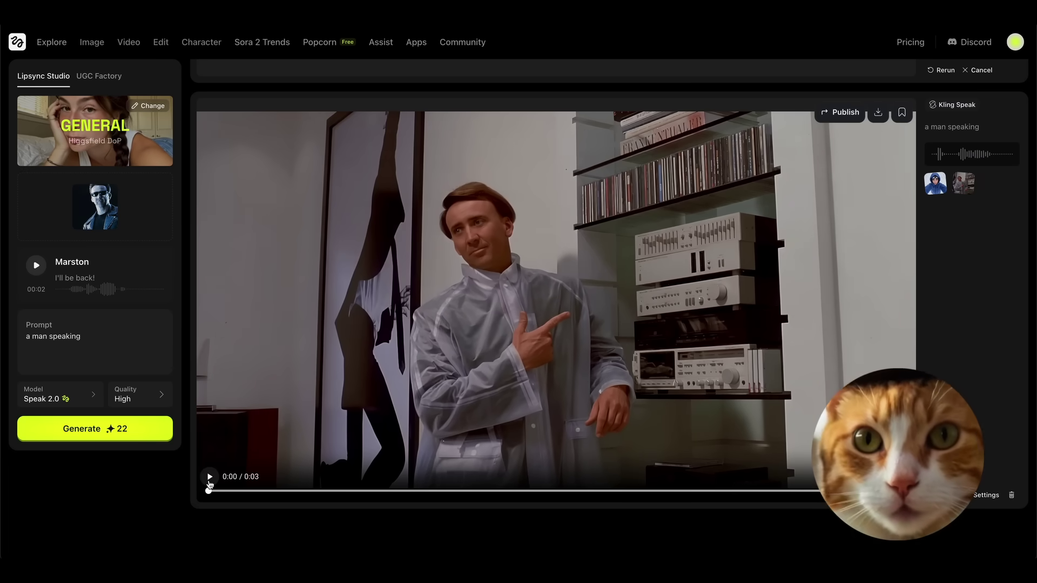
pyautogui.click(209, 481)
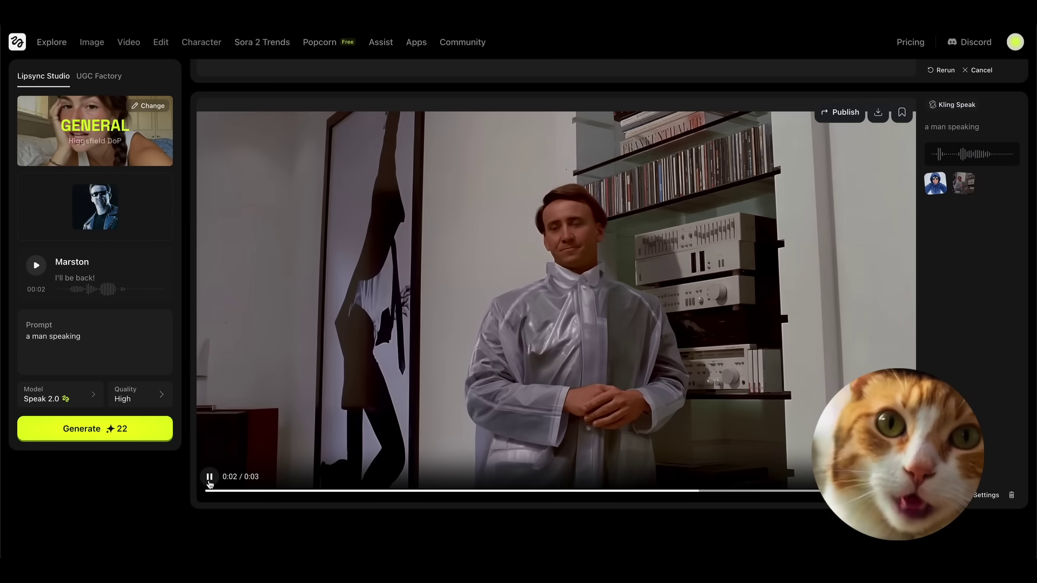